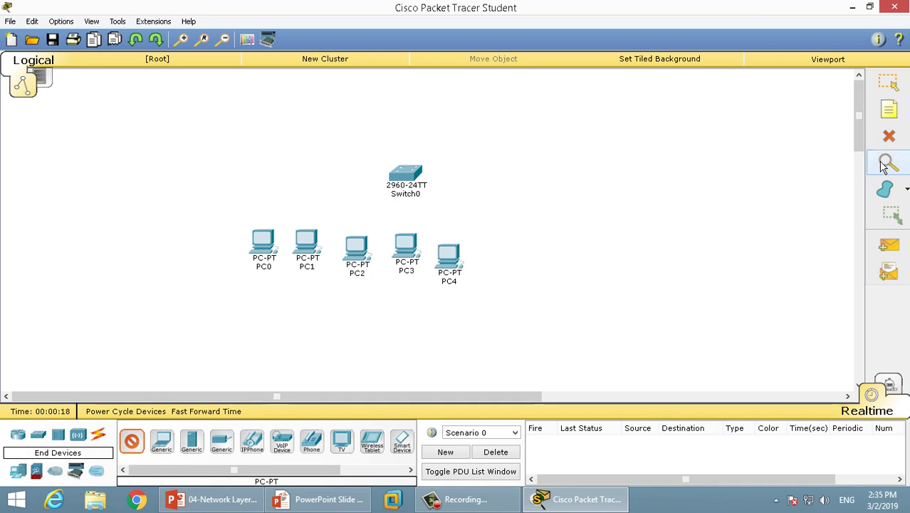
Step: Delete PC0 and connect PC1, PC2, PC3 and PC4 to Switch0 with automatically chosen cables
left_click(265, 250)
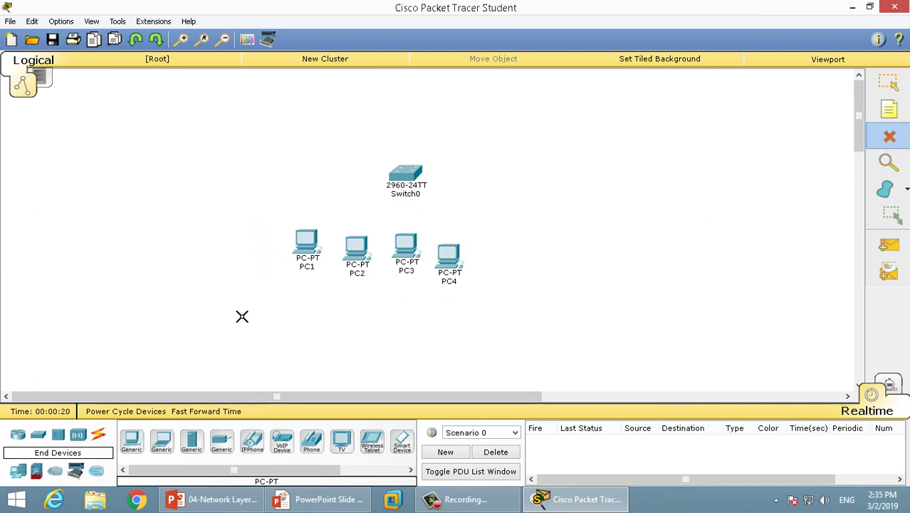
left_click(101, 437)
left_click(131, 440)
left_click(302, 254)
left_click(403, 176)
left_click(357, 248)
left_click(421, 176)
left_click(411, 252)
left_click(412, 178)
left_click(450, 254)
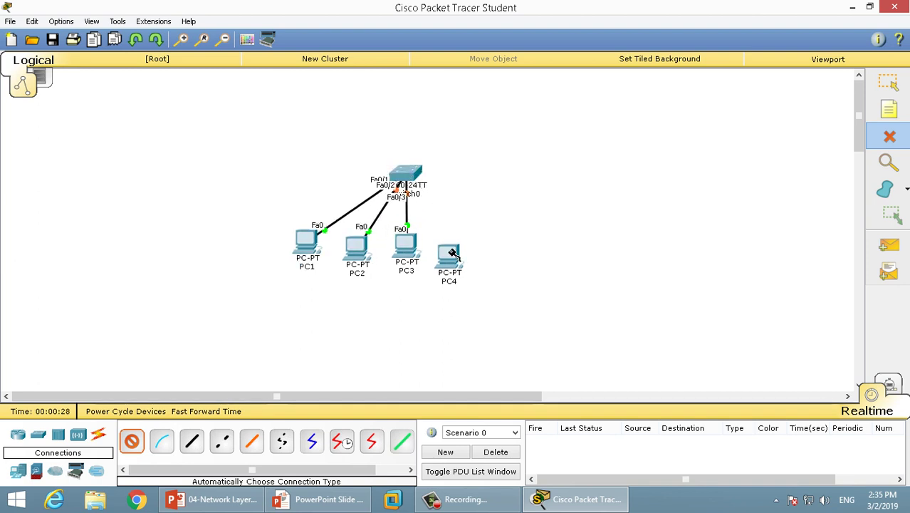
left_click(422, 186)
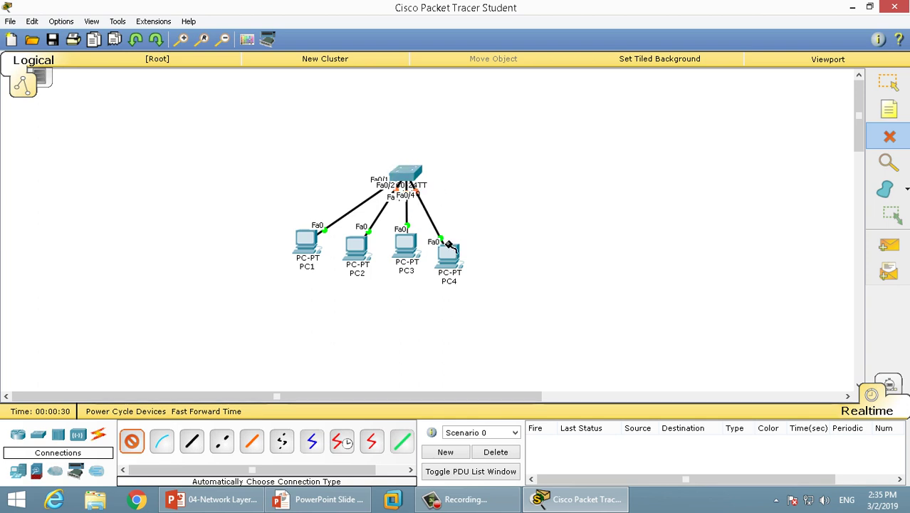
Step: Place a text note reading 192.168.1.0/24 below the PCs in the topology
left_click(891, 110)
left_click(343, 323)
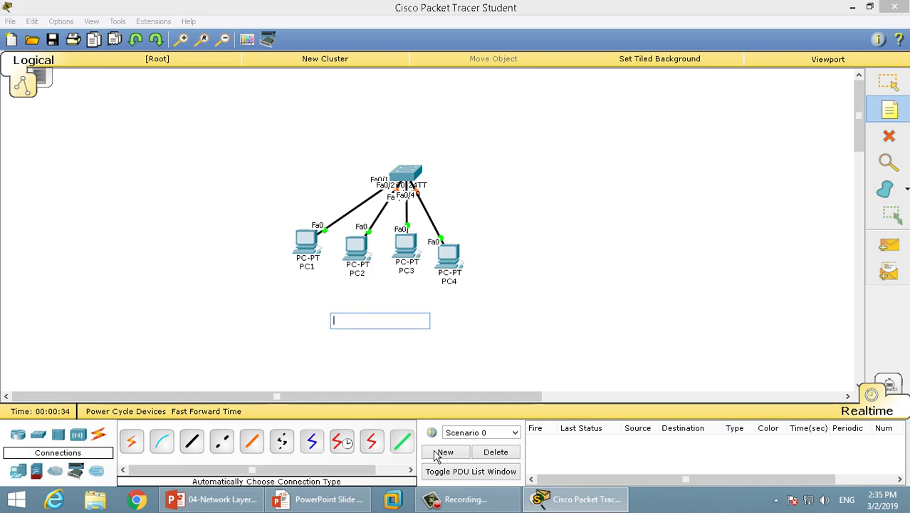
type("192.")
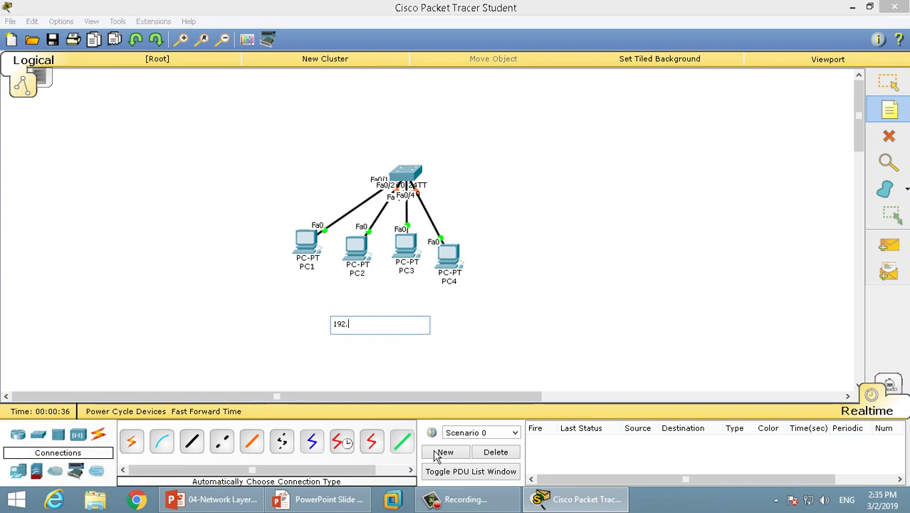
type("168.1.0/24")
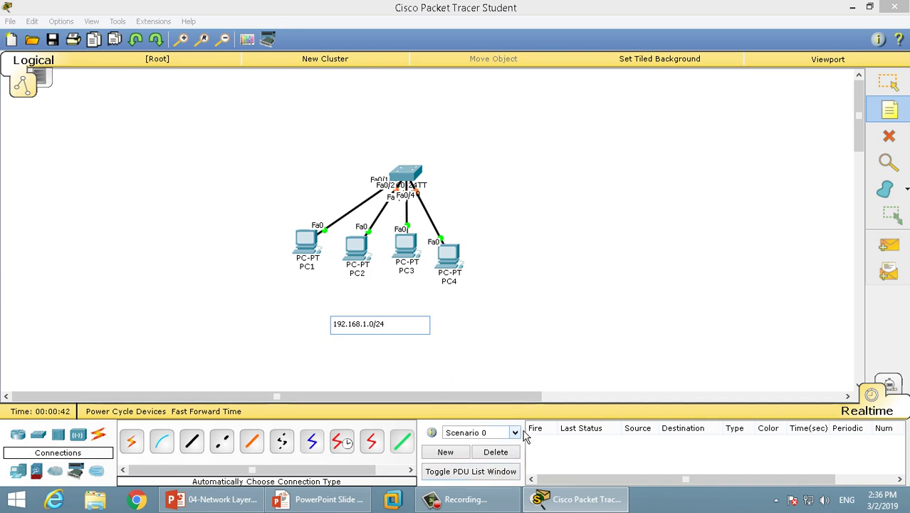
left_click(598, 250)
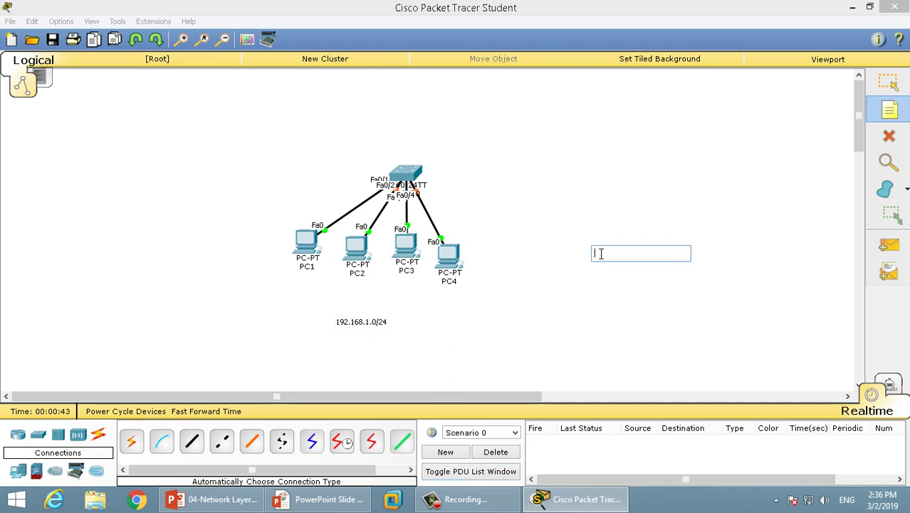
left_click(445, 497)
left_click(792, 426)
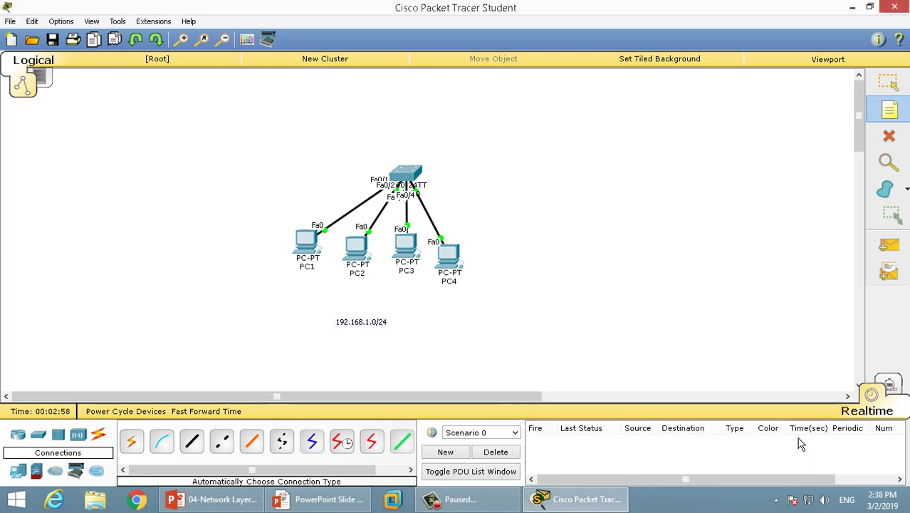
Step: Leave note placement without adding more text and shift the 192.168.1.0/24 note slightly right beneath the PCs
left_click(579, 244)
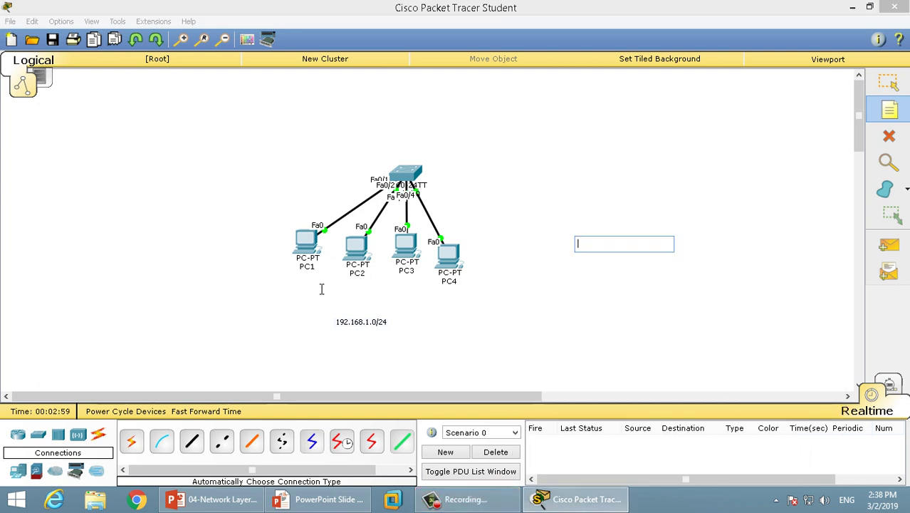
left_click(382, 329)
left_click(502, 272)
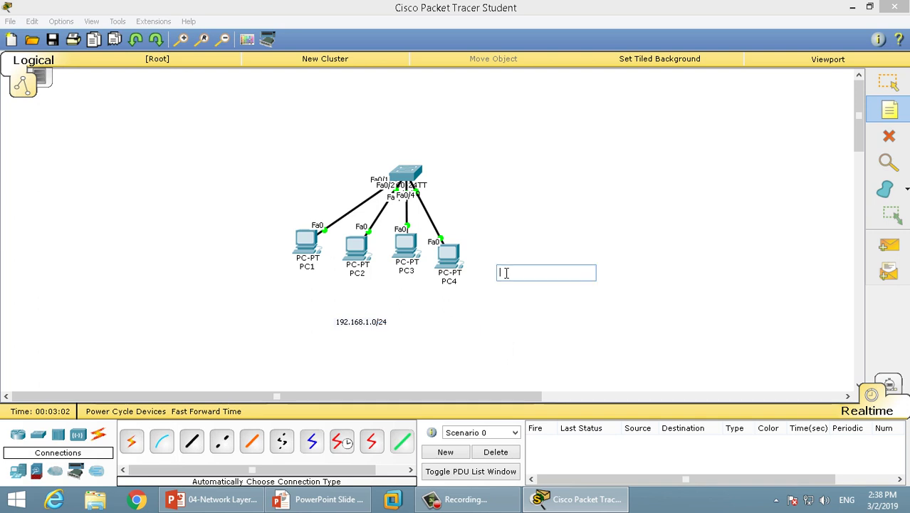
key("Escape")
left_click_drag(392, 337, 415, 337)
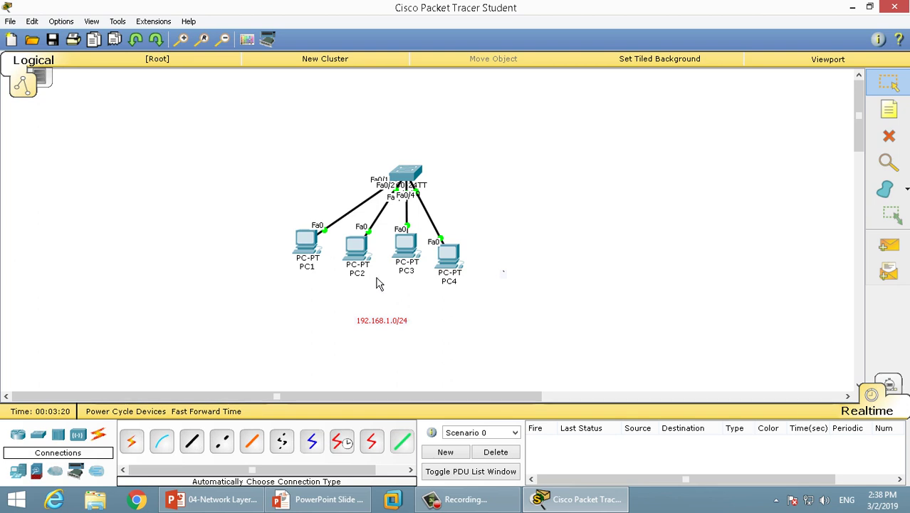
Step: Open the IP configuration of PC1
left_click(319, 258)
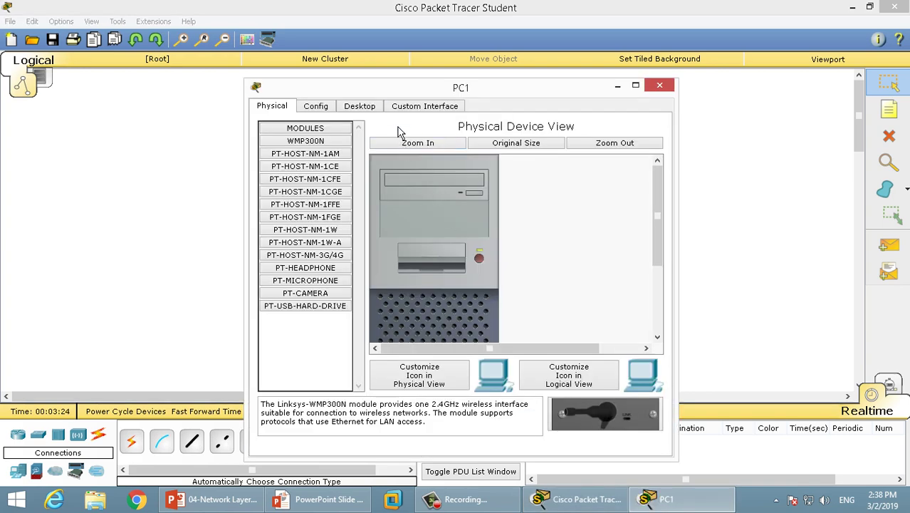
left_click(377, 108)
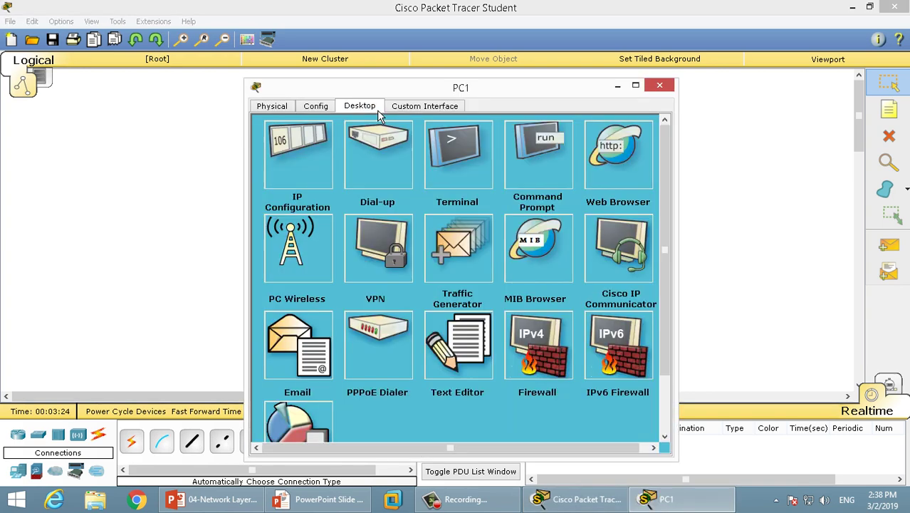
left_click(333, 154)
Step: Try to assign the network address 192.168.1.0 as PC1's static IP address
type("1")
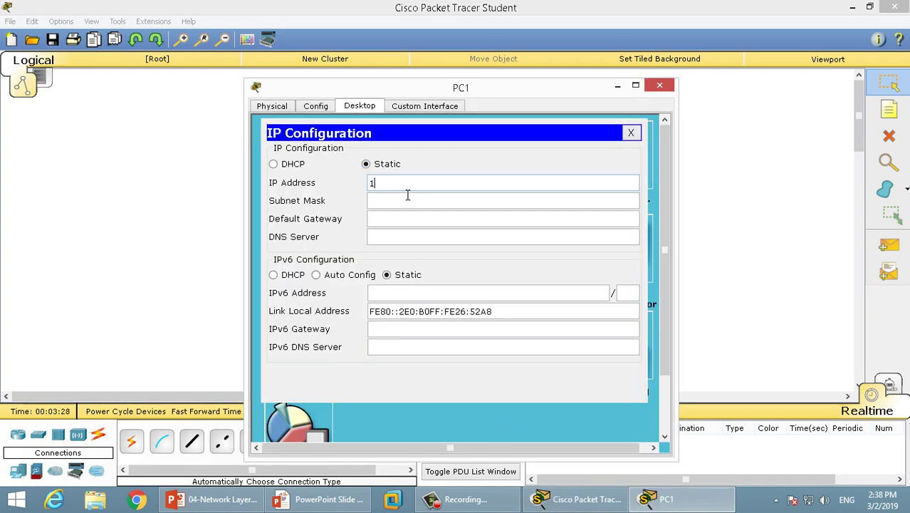
type("92.168.1.0")
left_click(410, 202)
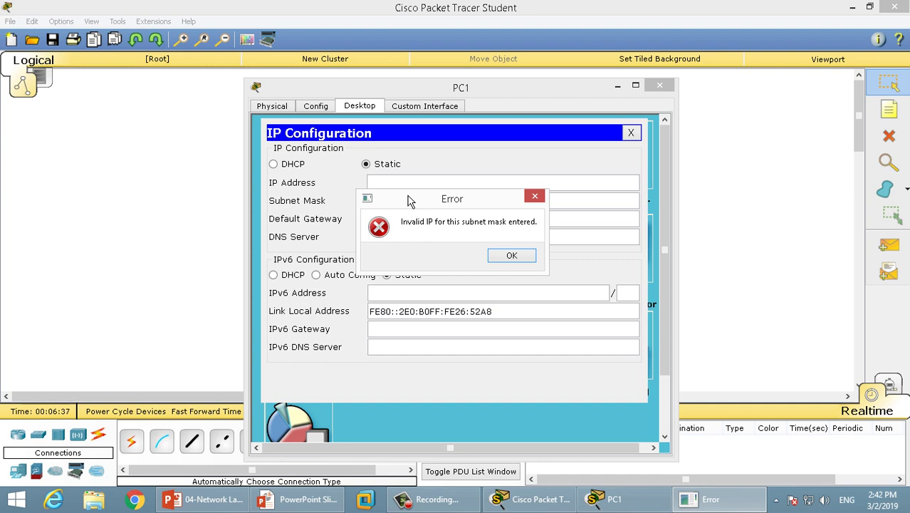
key("Return")
Step: Try to assign the broadcast address 192.168.1.255 as PC1's static IP address
type("192.168.1.255")
left_click(408, 196)
key("Return")
Step: Try to assign PC1 another static IP address from the 192.168.1.0 network
type("1")
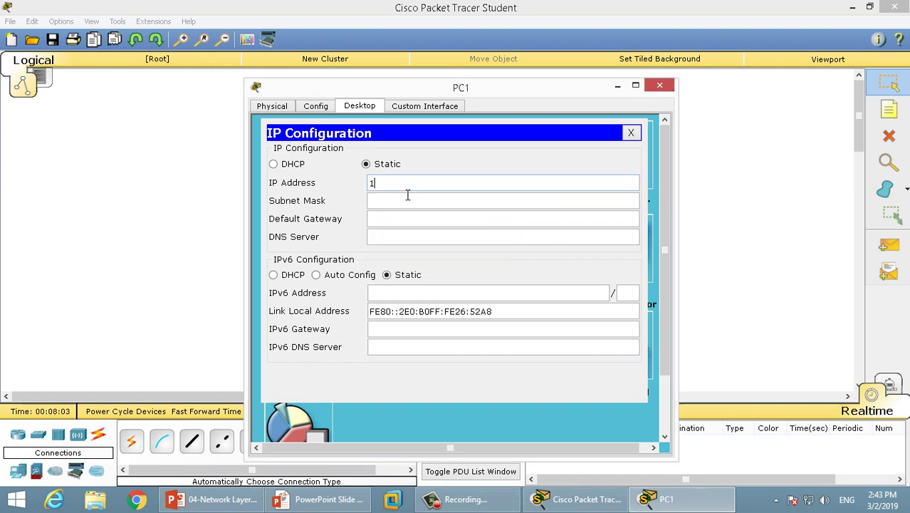
type("92.168.1.1")
key("ctrl+a")
key("BackSpace")
key("Return")
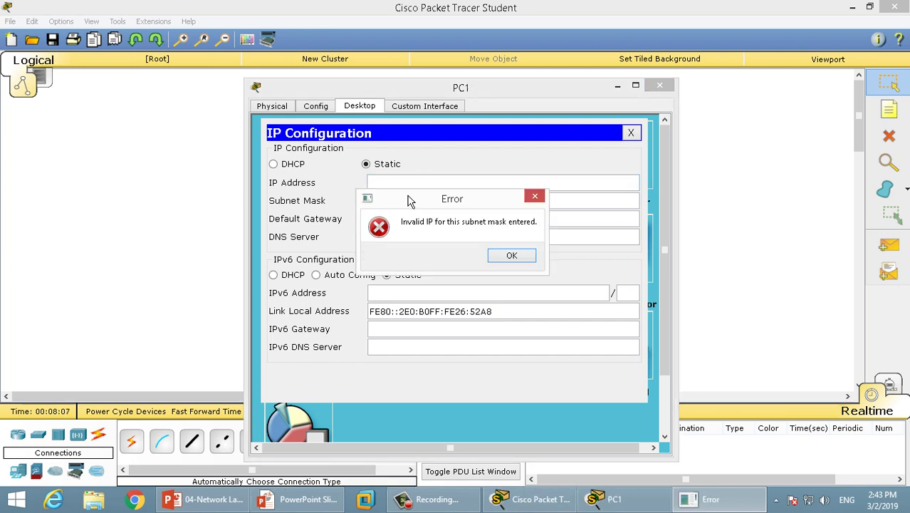
key("Return")
Step: Try the broadcast address 192.168.1.255 once more as PC1's static IP address
type("192.168")
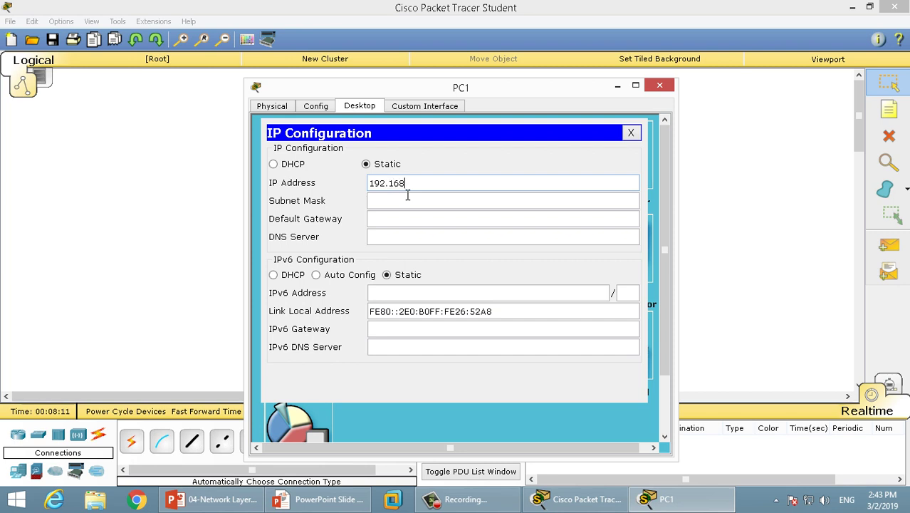
type(".1.255")
key("Return")
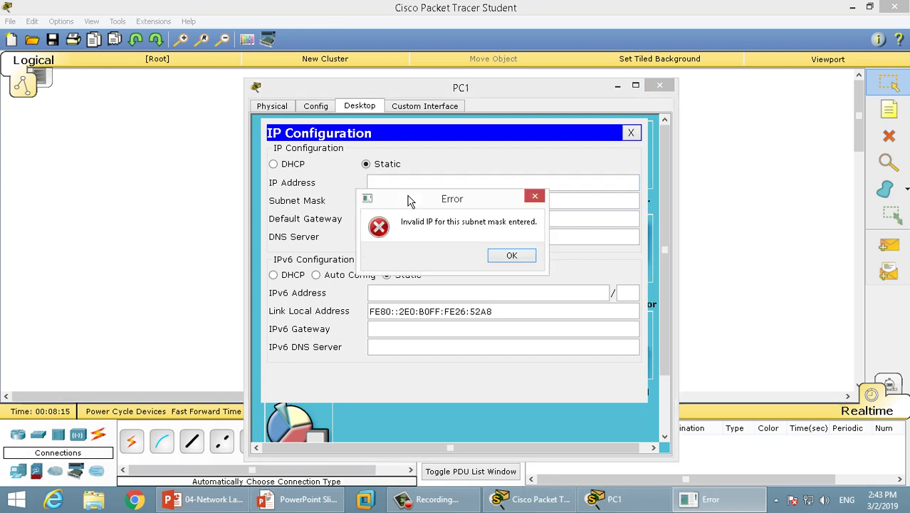
key("Return")
Step: Set PC1's static IP address to 192.168.1.1 with subnet mask 255.255.255.0, and change the address to 192.168.1.254
type("192.")
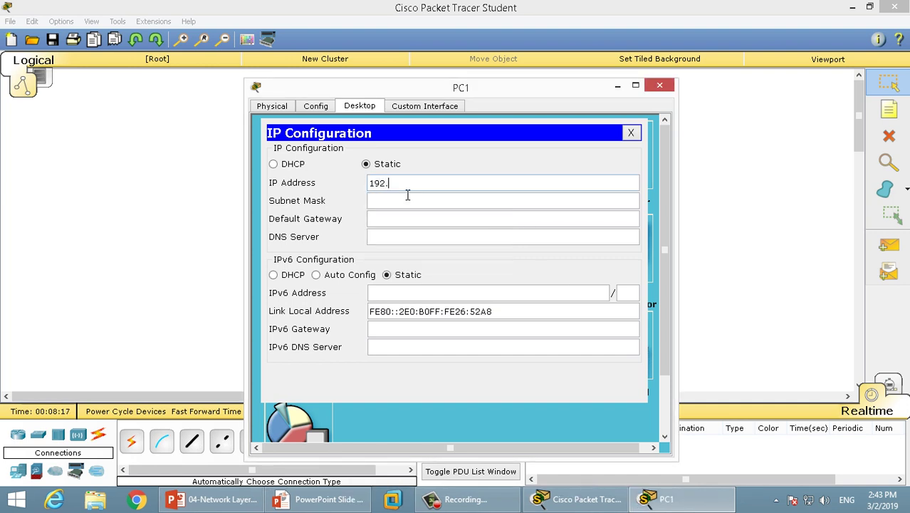
type("168.1.1")
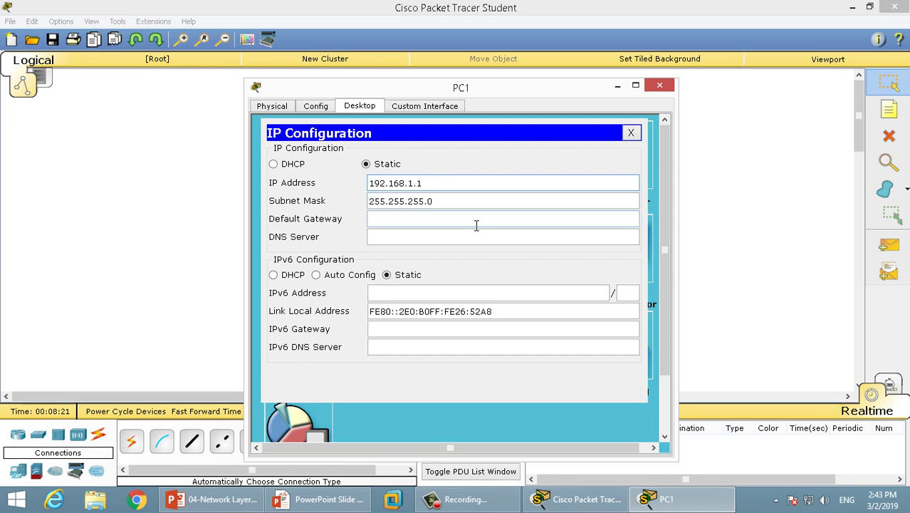
key("BackSpace")
type("254")
Step: Switch to the PowerPoint slide show and advance through the network layer and IP addressing slides to the Shrinking IP Address Space chart
left_click(305, 497)
key("Right")
key("Right")
key("Right")
key("Right")
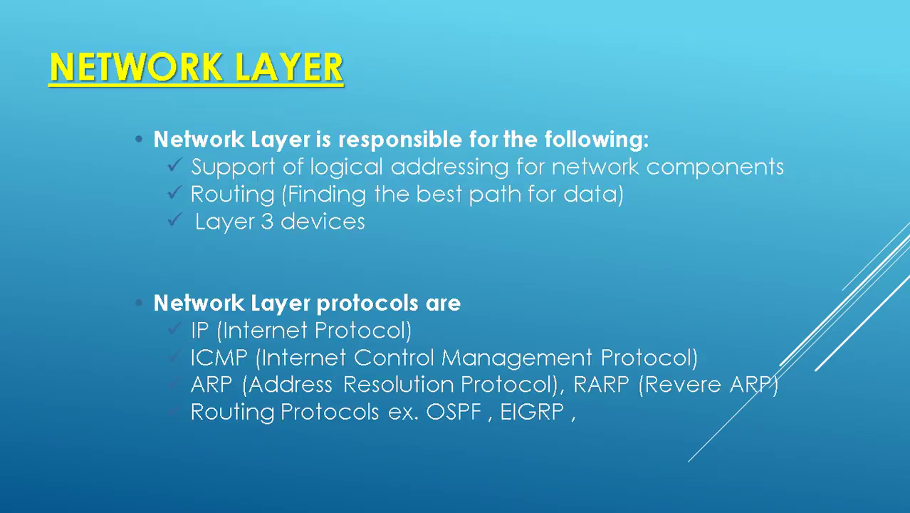
key("Right")
key("Right")
key("Right")
key("Right")
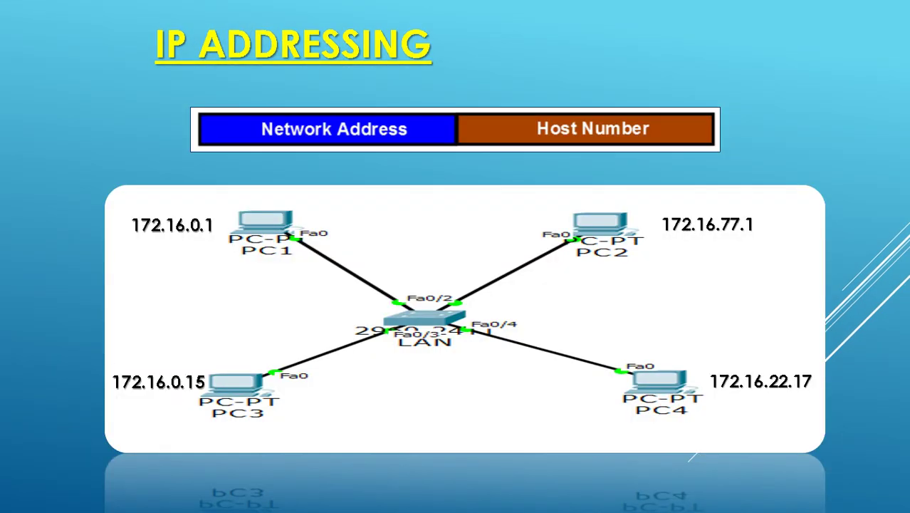
key("Right")
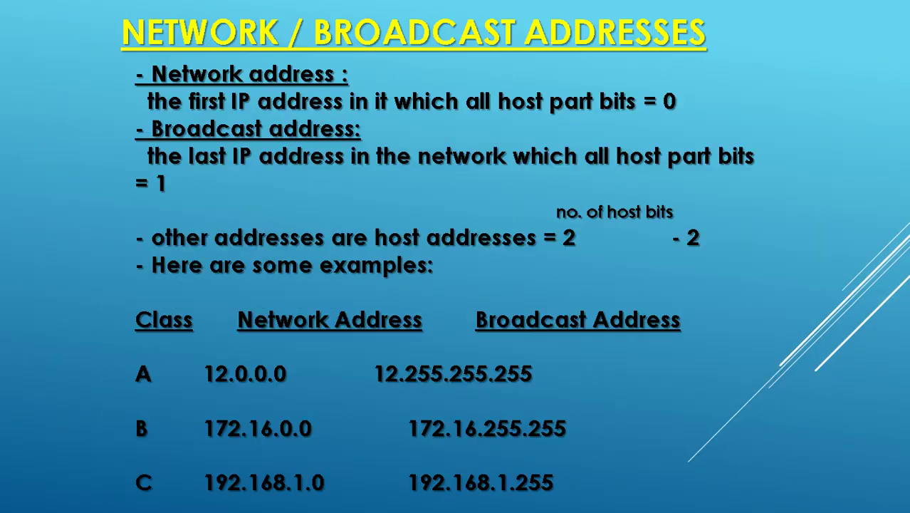
key("Right")
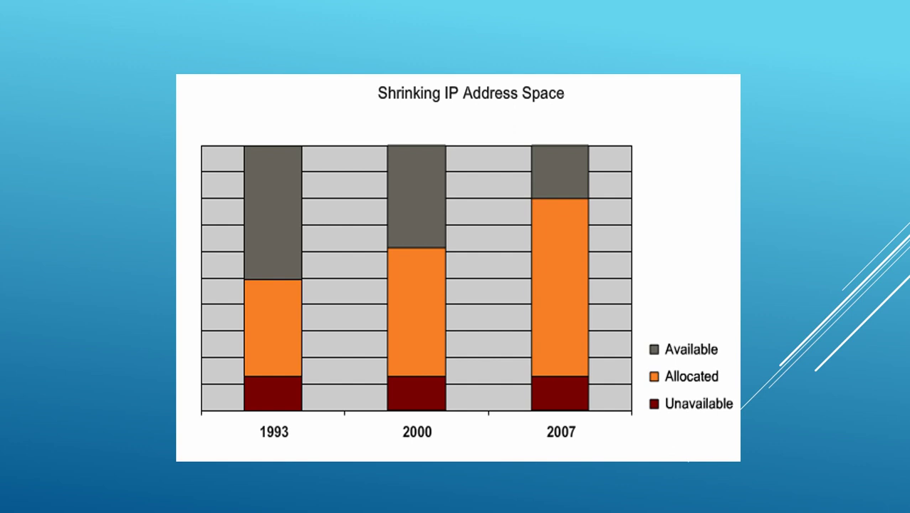